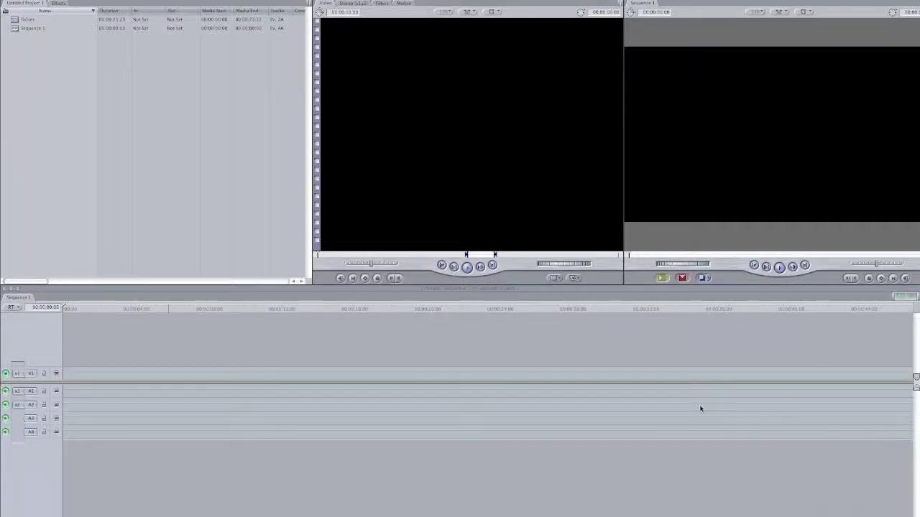
- Add the fishies clip from the Browser to Sequence 1 and scrub through it
click(24, 144)
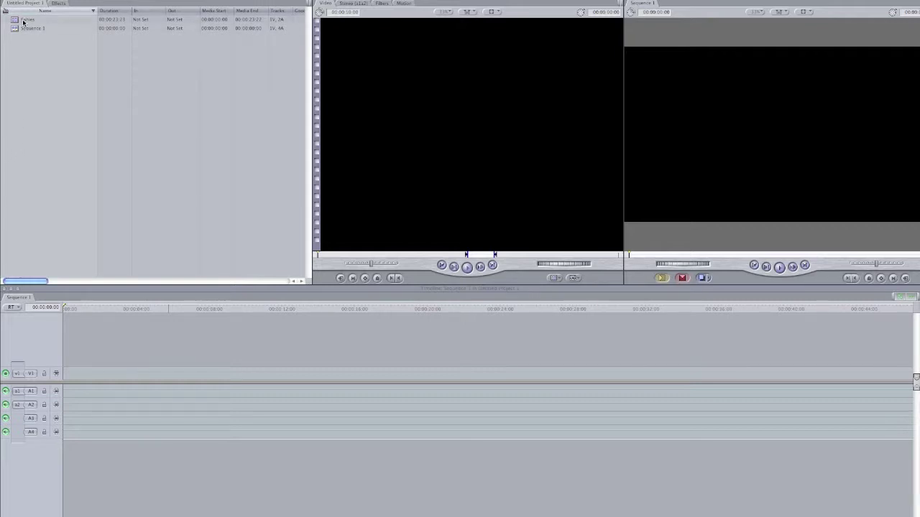
drag(24, 22, 101, 370)
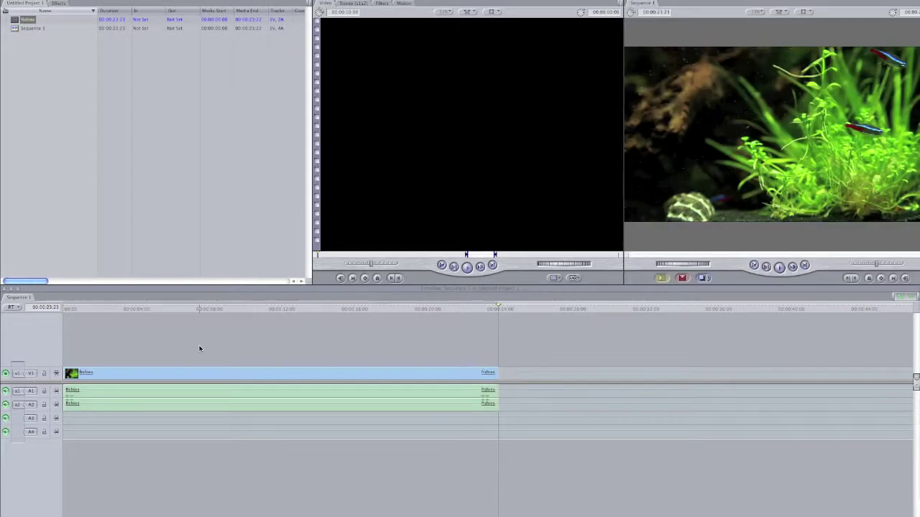
drag(235, 308, 219, 308)
- Delete the clip's A1 and A2 audio items, keeping only the video
drag(351, 453, 269, 406)
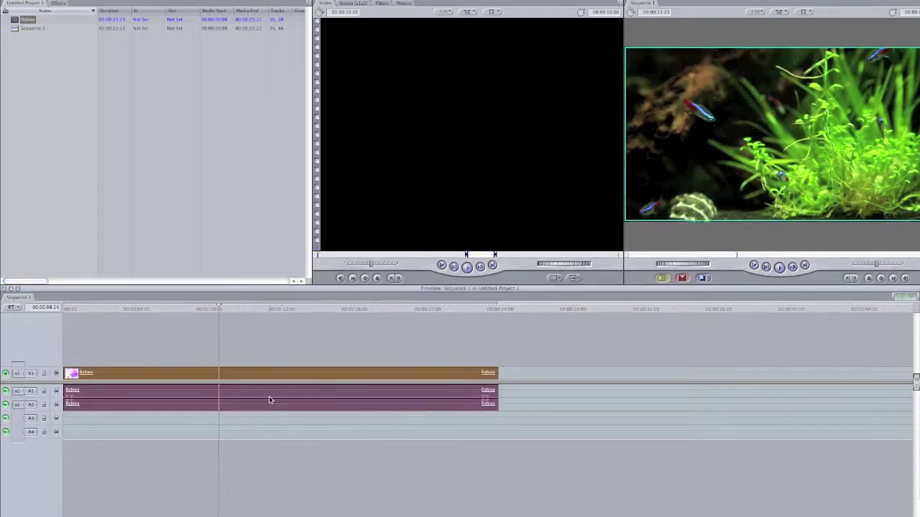
click(352, 430)
click(271, 401)
click(508, 409)
alt+click(486, 391)
alt+super+click(486, 403)
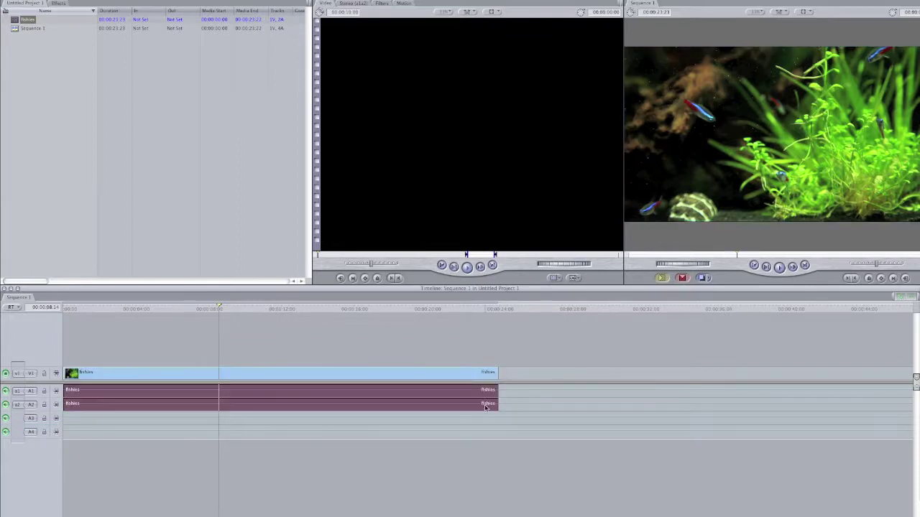
key(Delete)
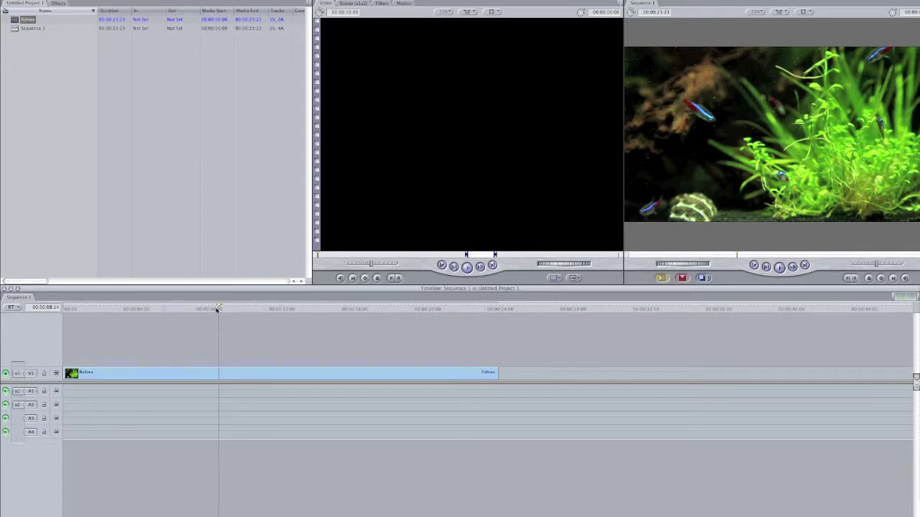
- Split the fishies clip at the chosen start point and delete the opening part
drag(221, 308, 223, 309)
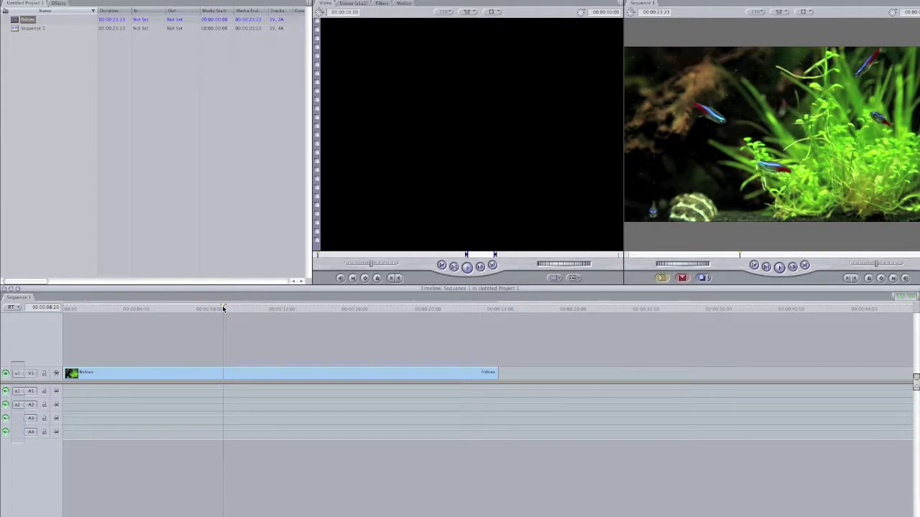
key(ctrl+v)
click(208, 373)
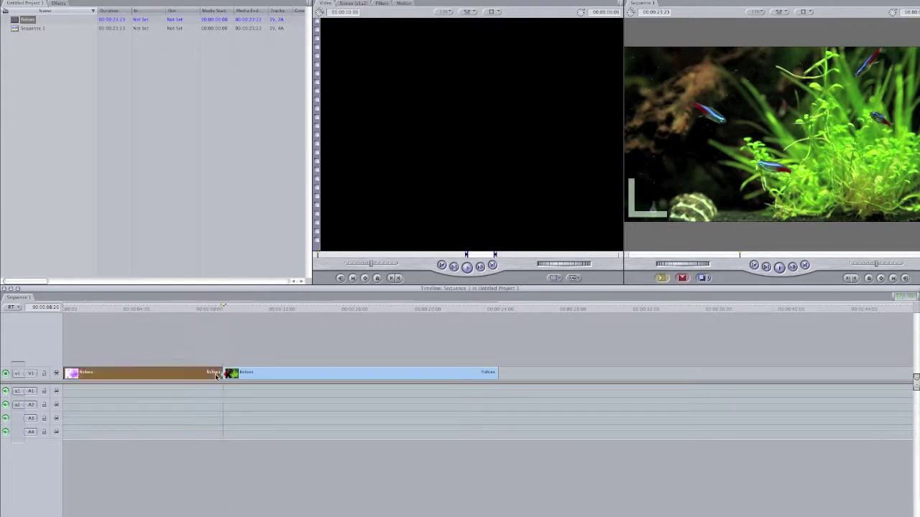
key(Delete)
- Split the clip again at 00:00:10:04 and delete the footage after it
drag(224, 309, 247, 311)
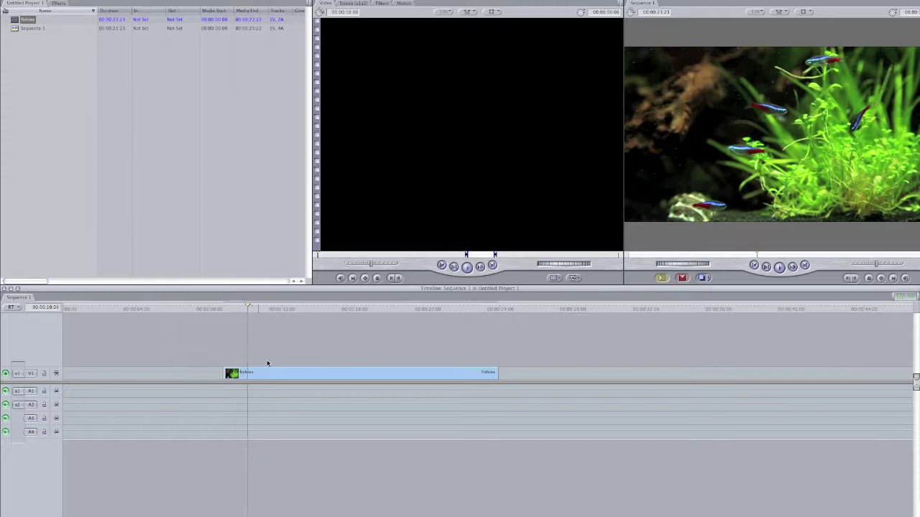
key(ctrl+v)
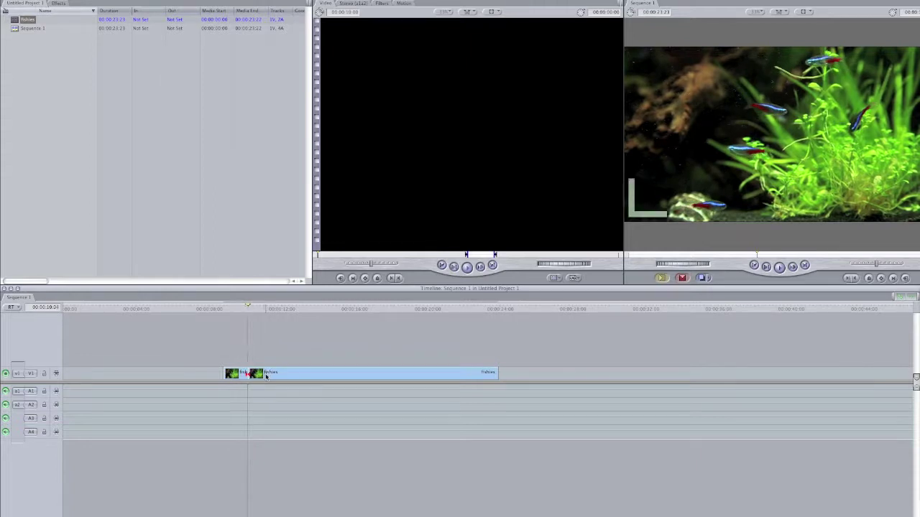
click(265, 374)
key(Delete)
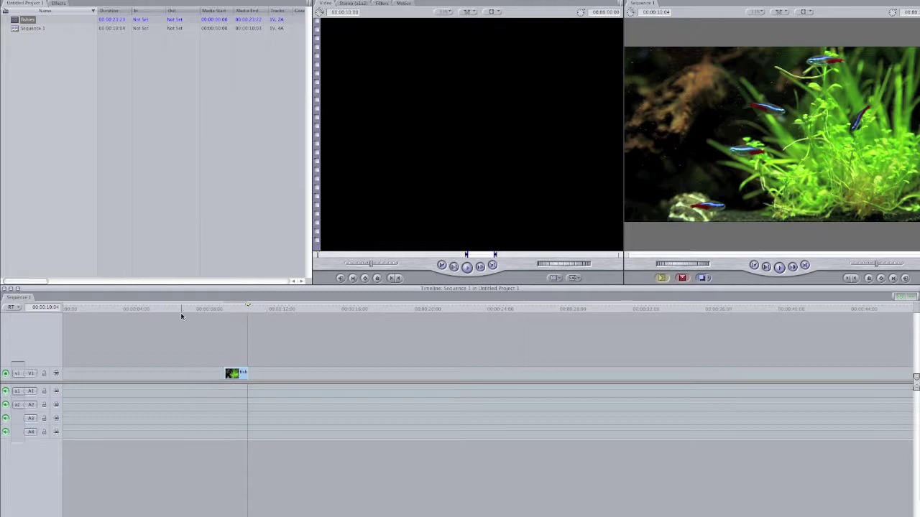
- Apply Color Corrector from Video Filters > Color Correction to the trimmed fishies clip, playhead at 00:00:09:15
click(233, 308)
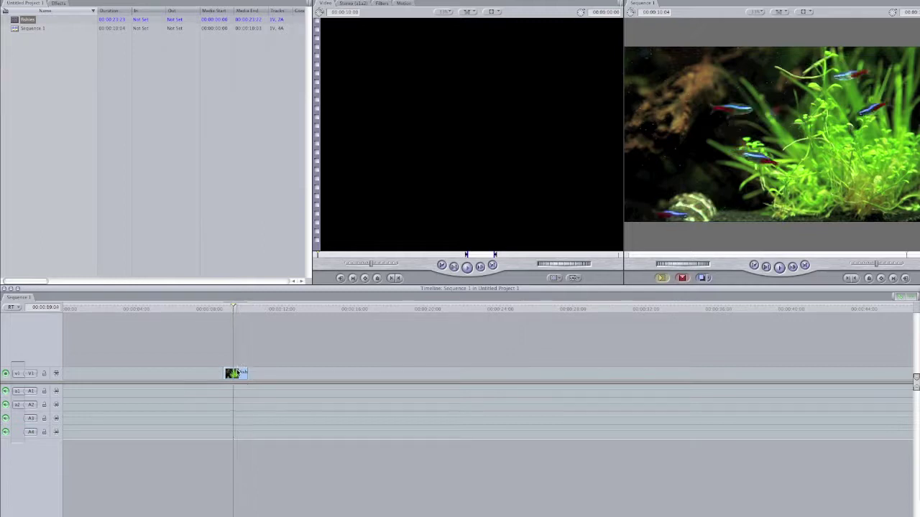
click(57, 3)
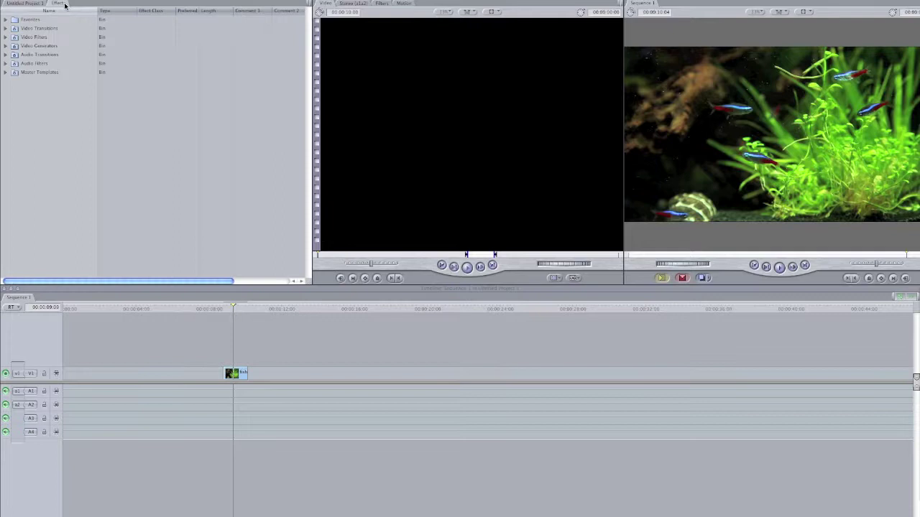
click(6, 38)
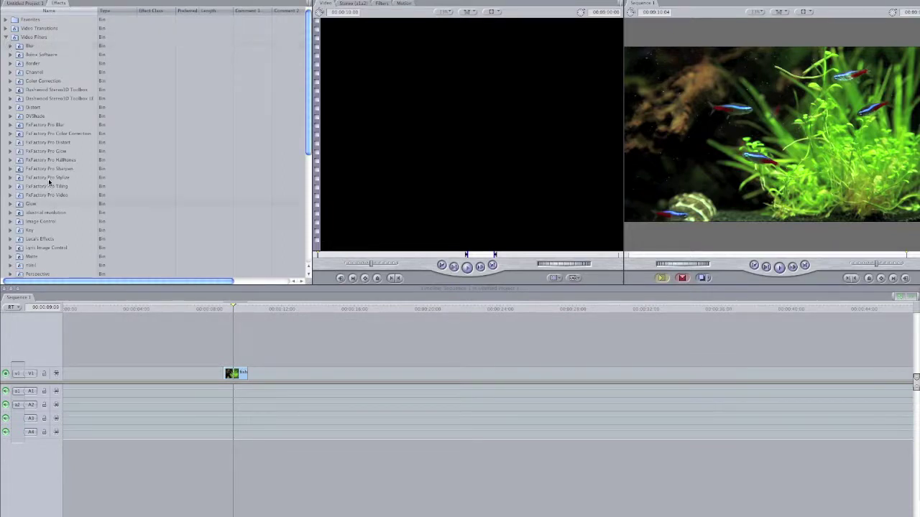
scroll(48, 187, down, 1)
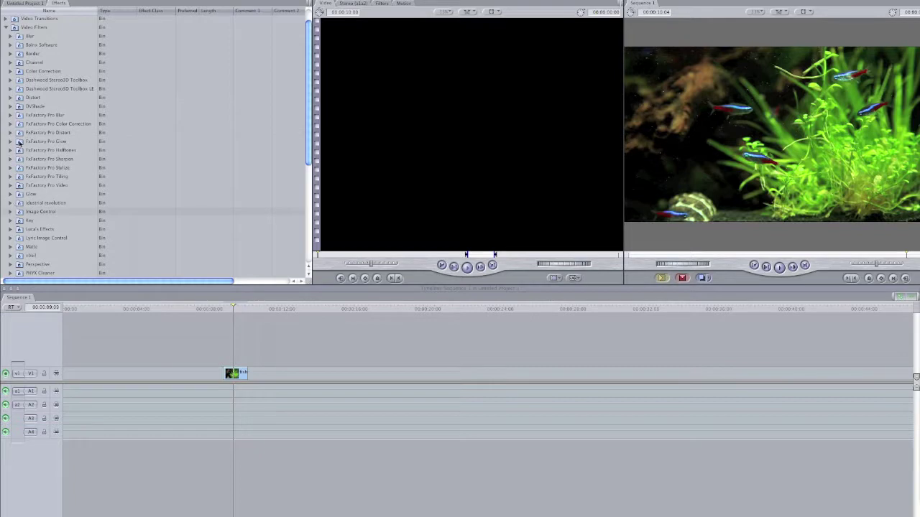
click(10, 71)
drag(32, 87, 228, 373)
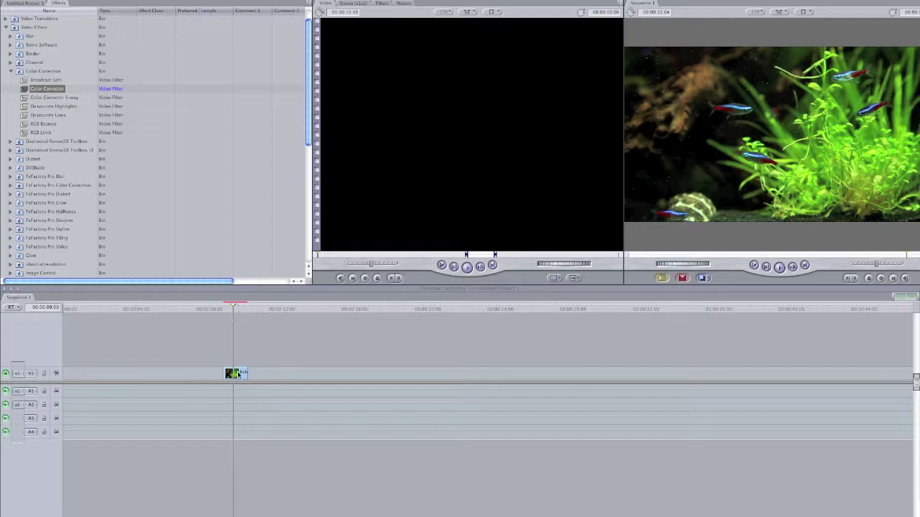
click(237, 307)
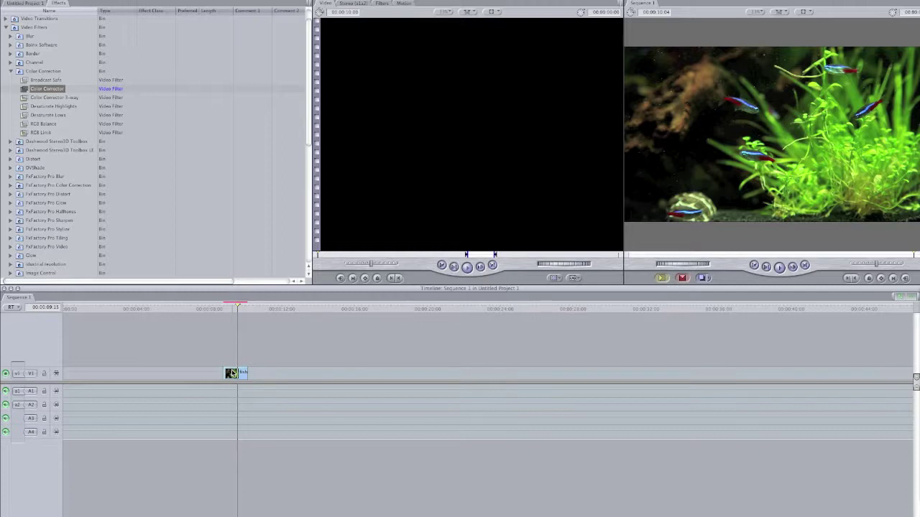
- Open the fish clip's Color Corrector tab in the Viewer and expand Limit Effect
double_click(232, 373)
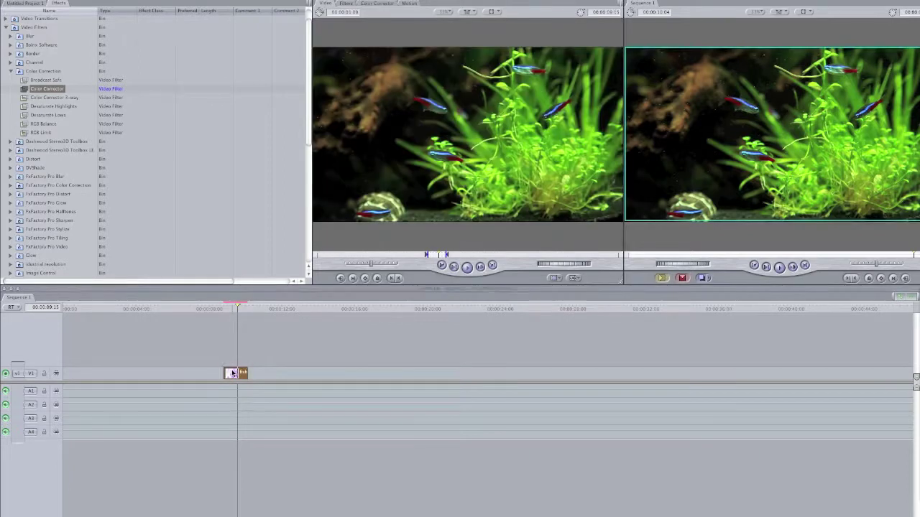
click(384, 4)
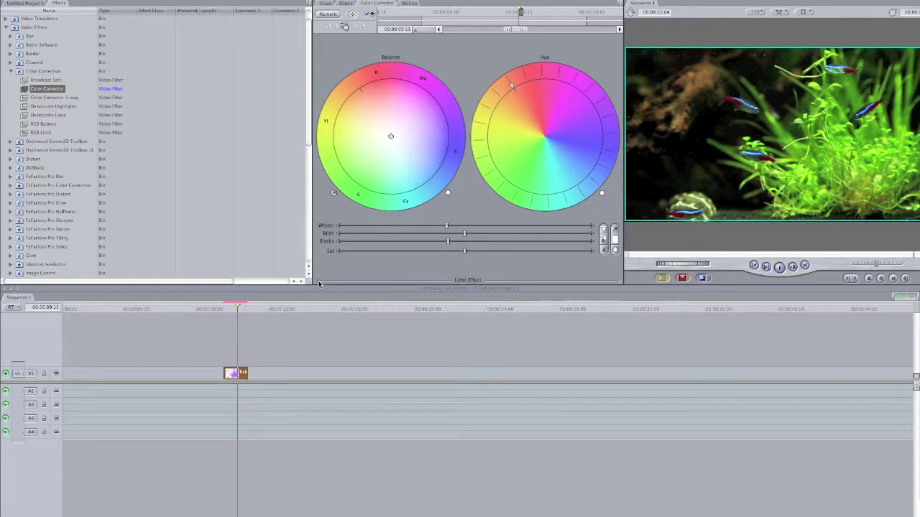
click(320, 282)
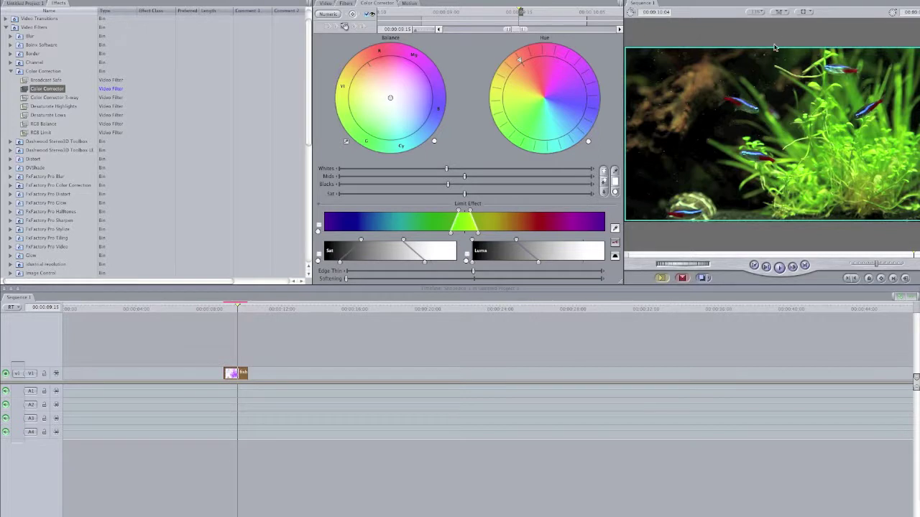
- Zoom the Canvas to 400%, sample a neon fish's blue stripe for the hue limit, then fit to window
click(762, 12)
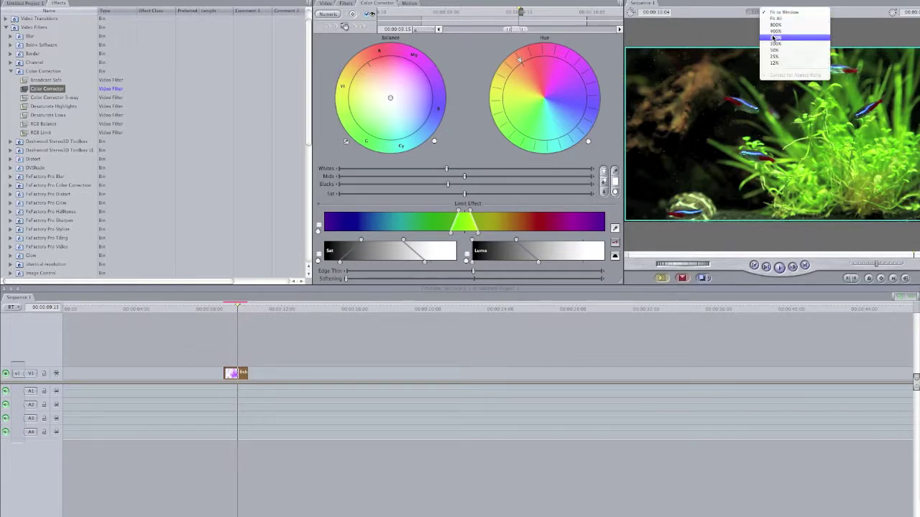
click(769, 25)
drag(782, 253, 856, 248)
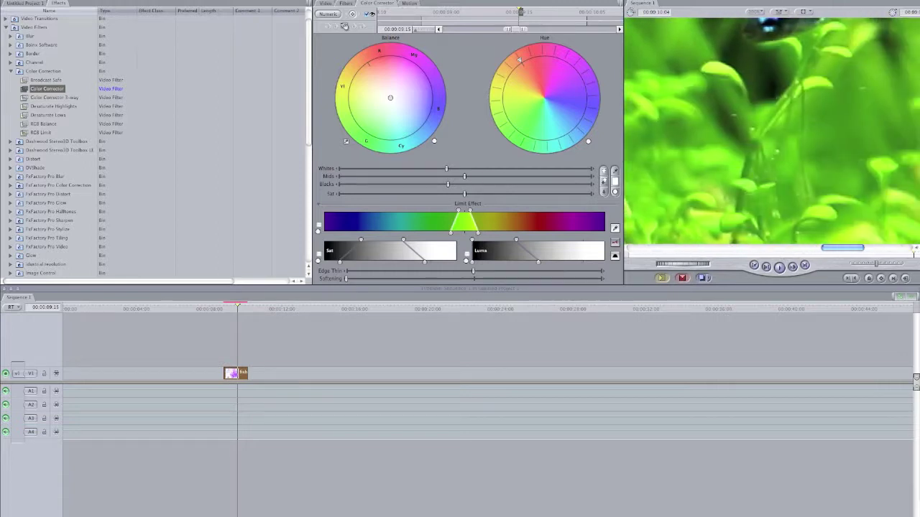
scroll(771, 132, up, 3)
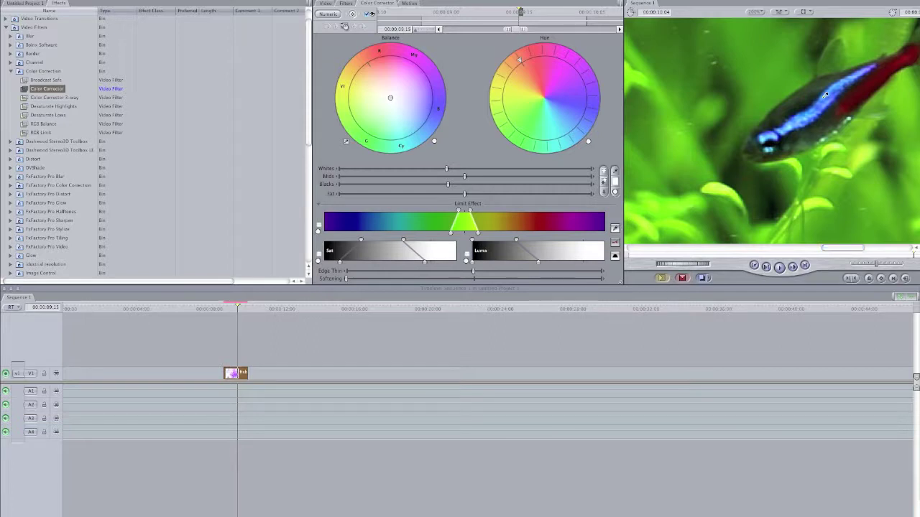
click(822, 105)
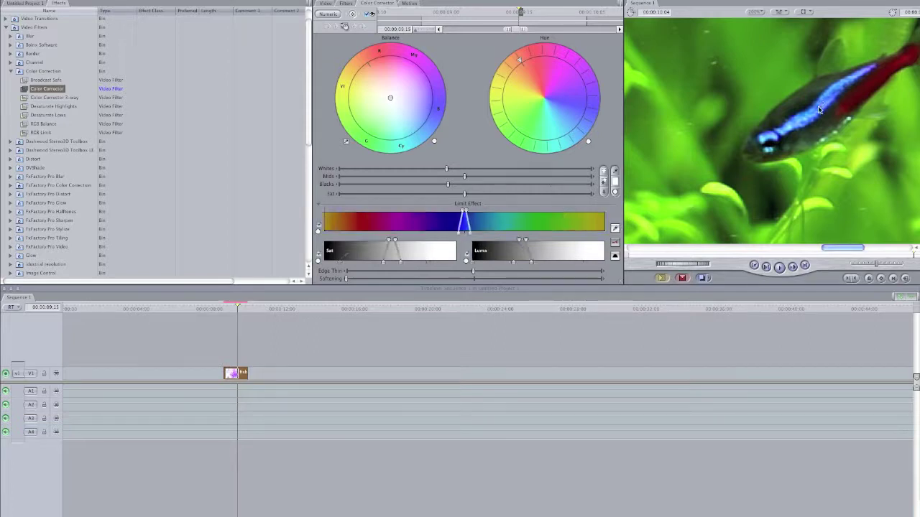
click(753, 13)
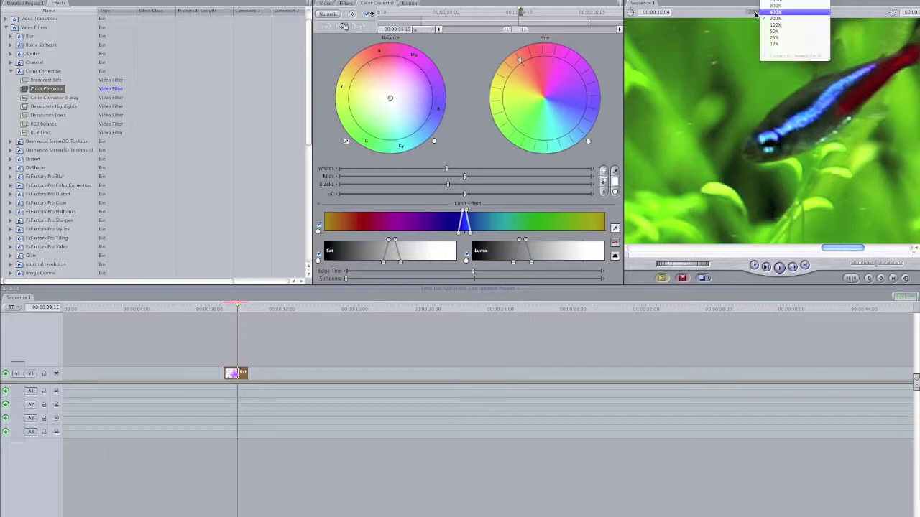
key(shift+z)
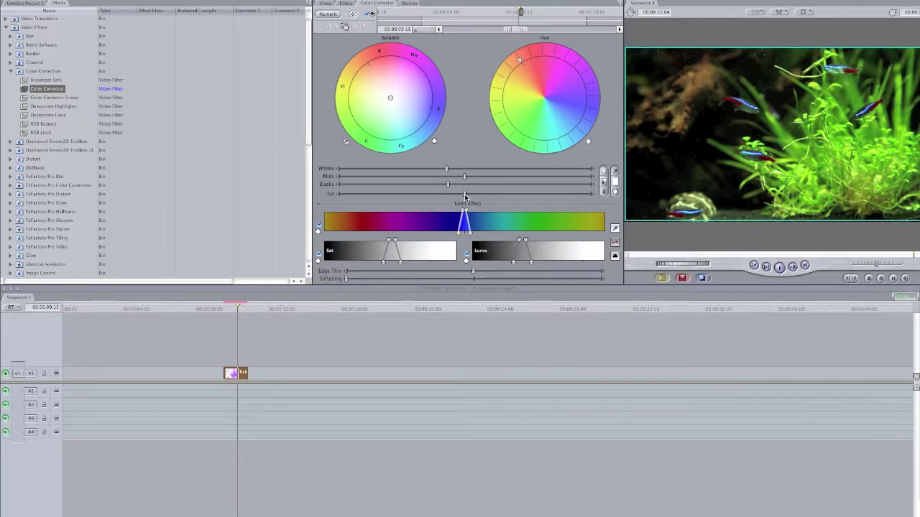
- Drag the Sat slider fully left, preview the matte, then return to the final image
drag(464, 194, 329, 195)
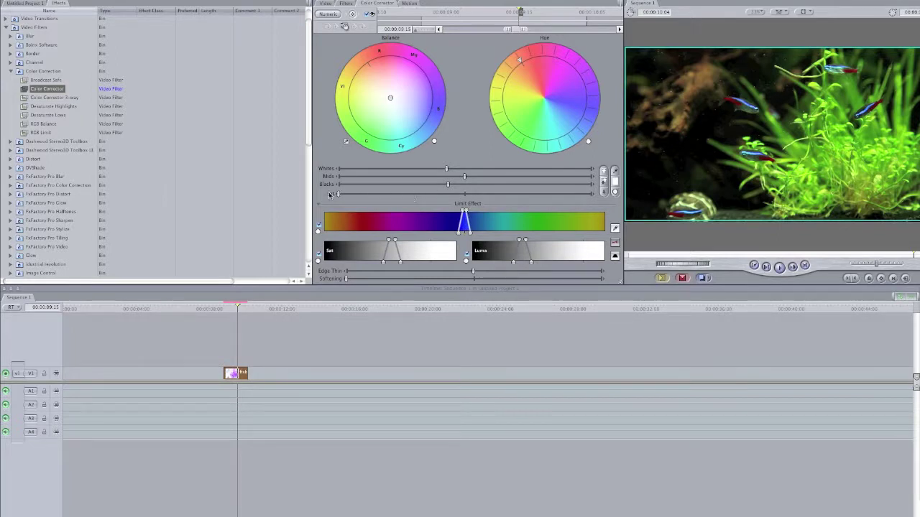
click(614, 244)
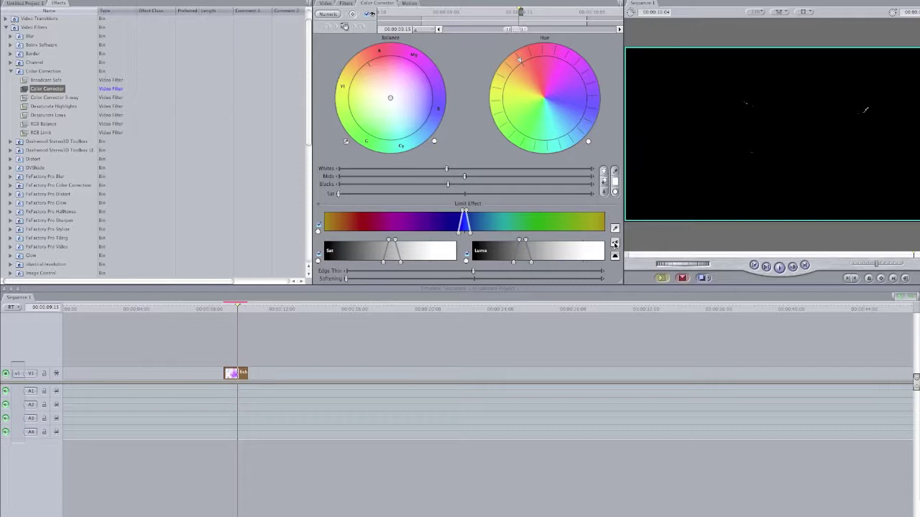
click(614, 244)
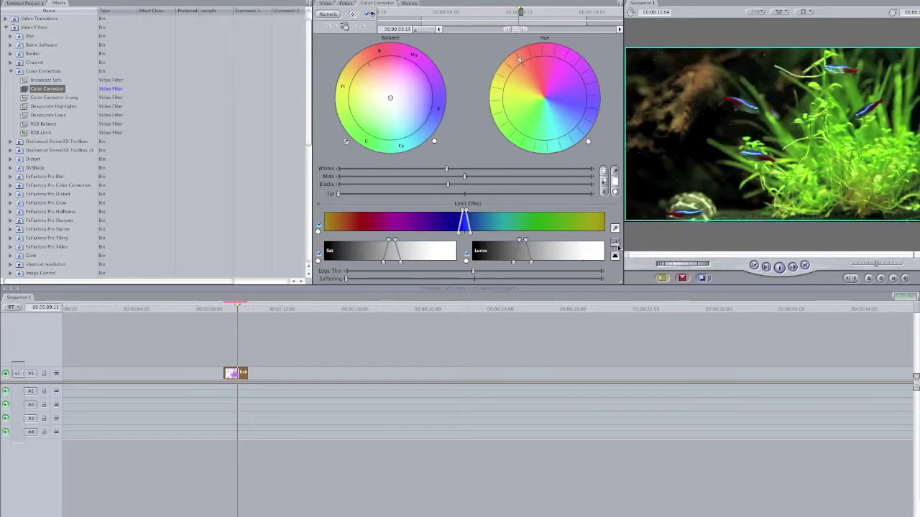
- In Matte view, widen the Limit Effect hue, saturation and luma ranges until all blue stripes show white
click(614, 244)
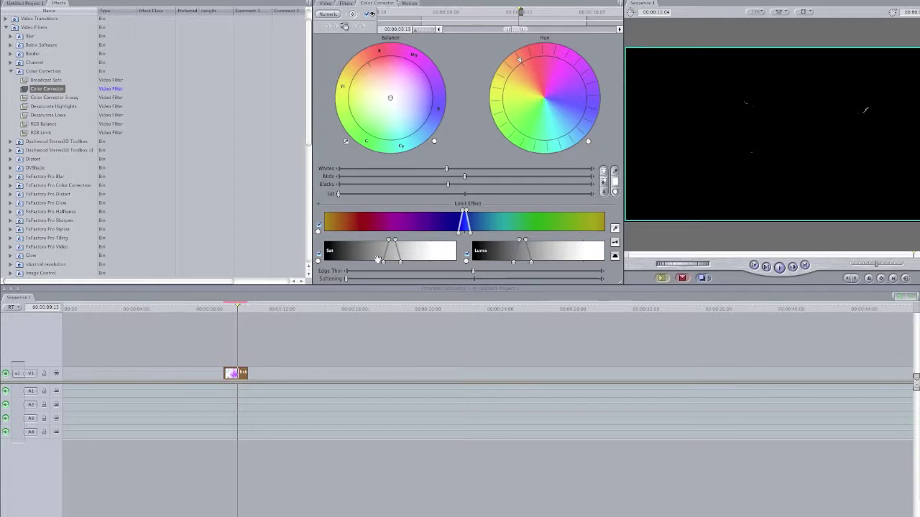
drag(463, 212, 460, 214)
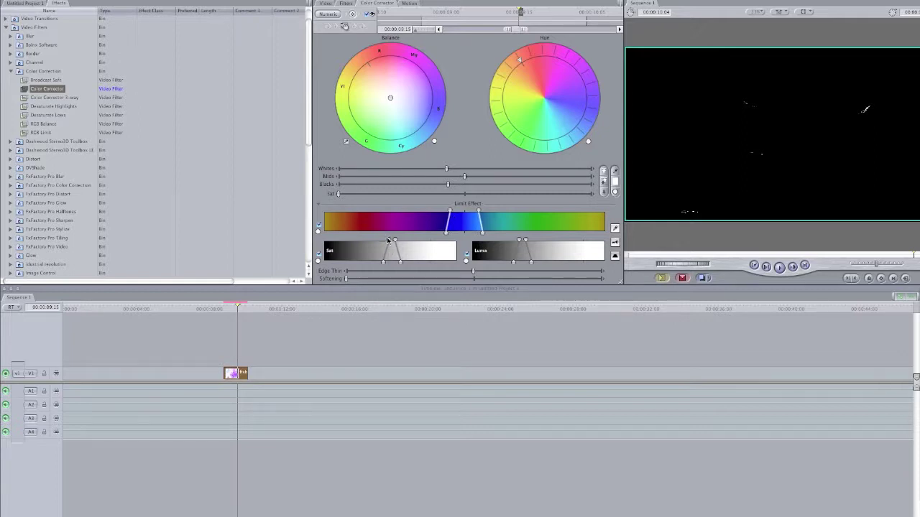
drag(388, 240, 359, 240)
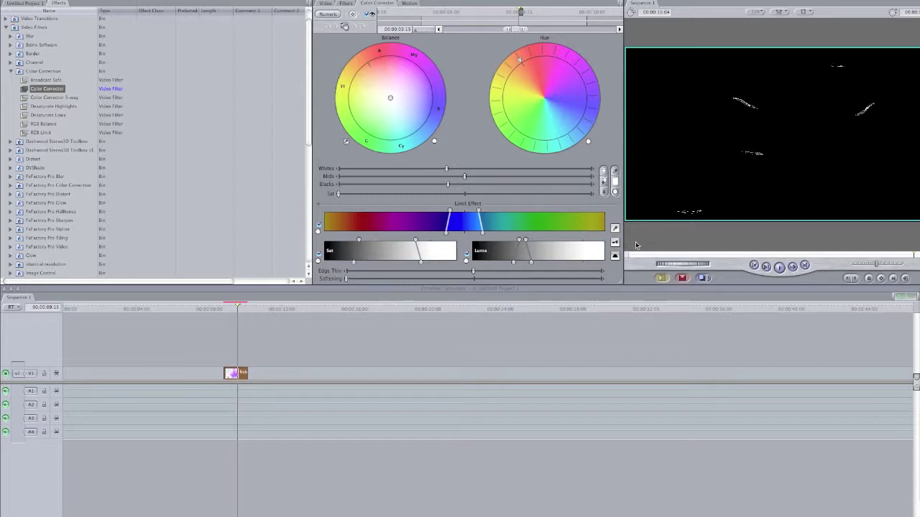
drag(519, 241, 549, 240)
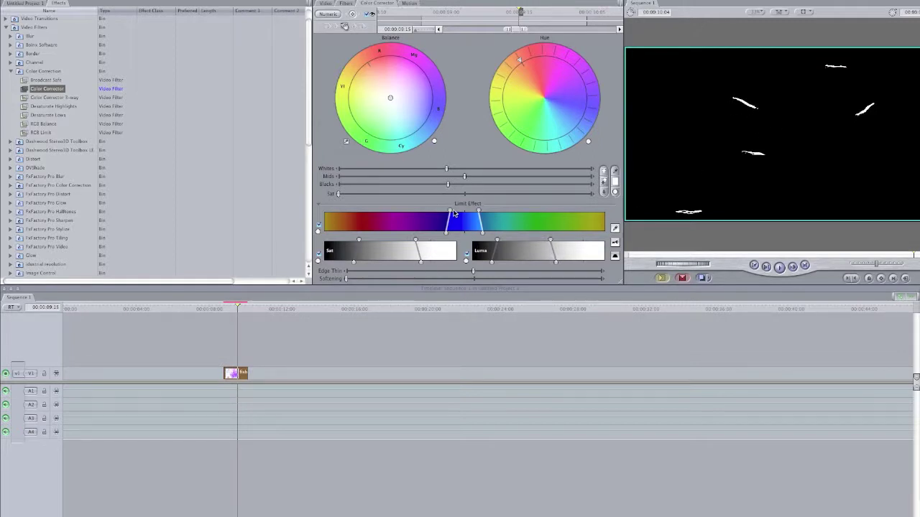
drag(453, 215, 426, 212)
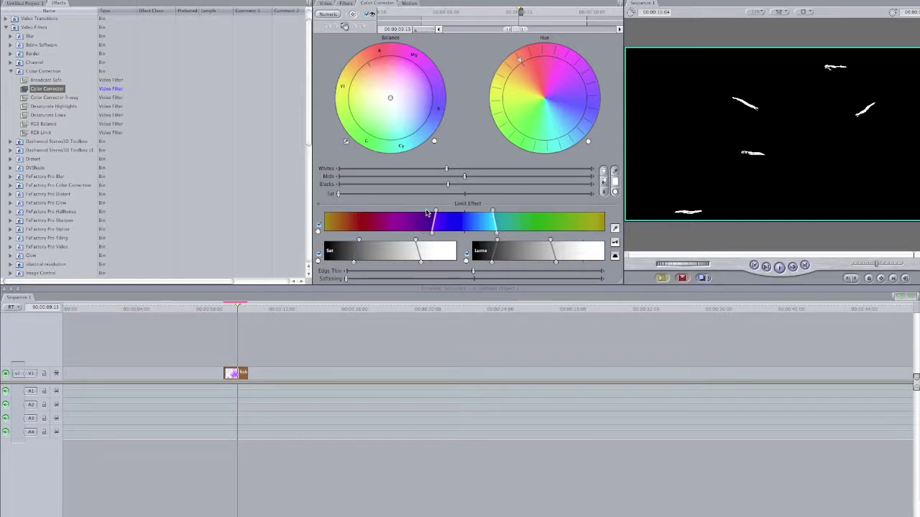
- Return to Final view, click Invert Selection, and select the fish clip in the Timeline
click(617, 244)
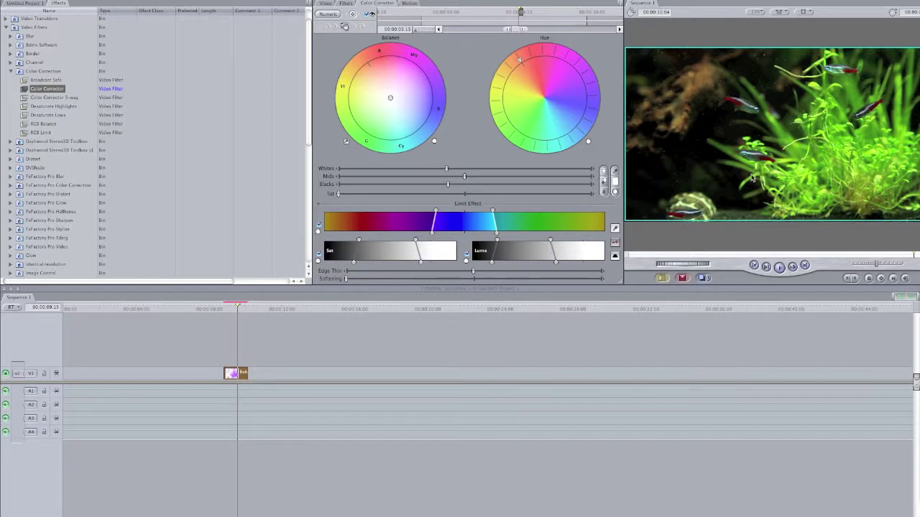
click(615, 257)
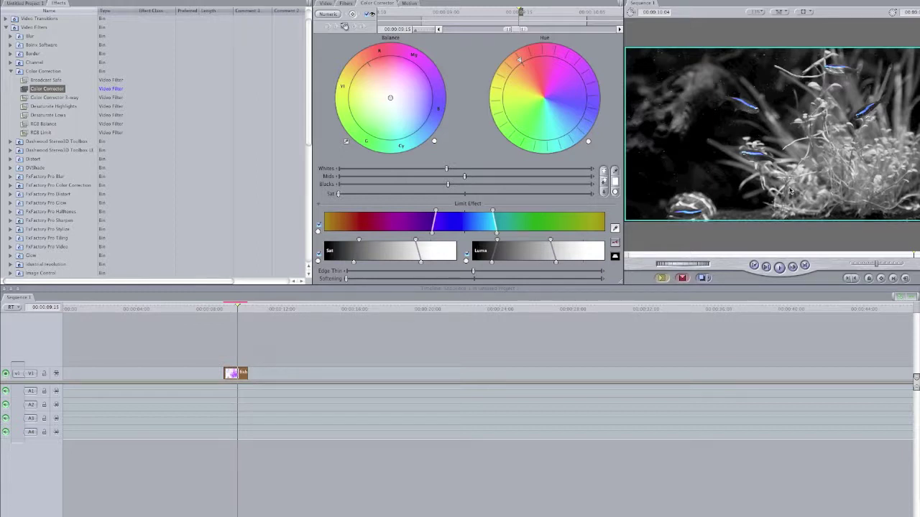
click(252, 341)
click(242, 373)
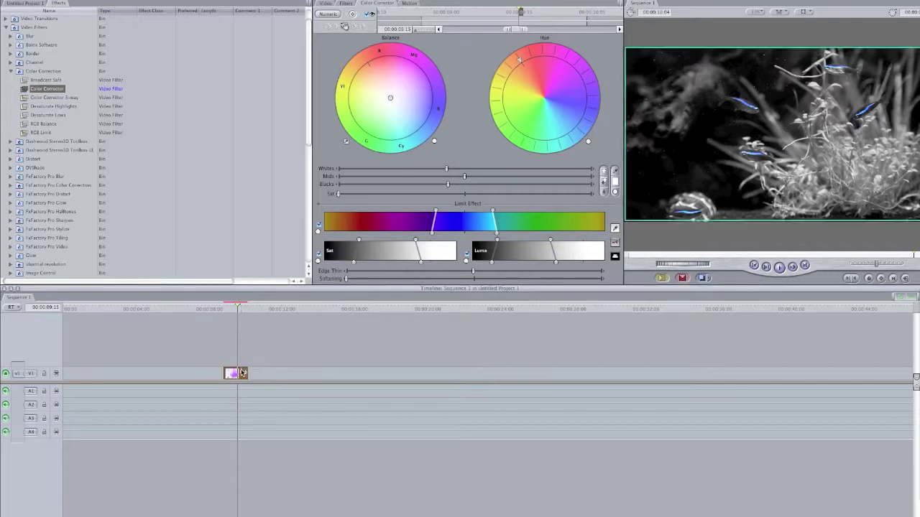
- Render the clip, then play it back twice from just before the clip
key(super+r)
click(222, 310)
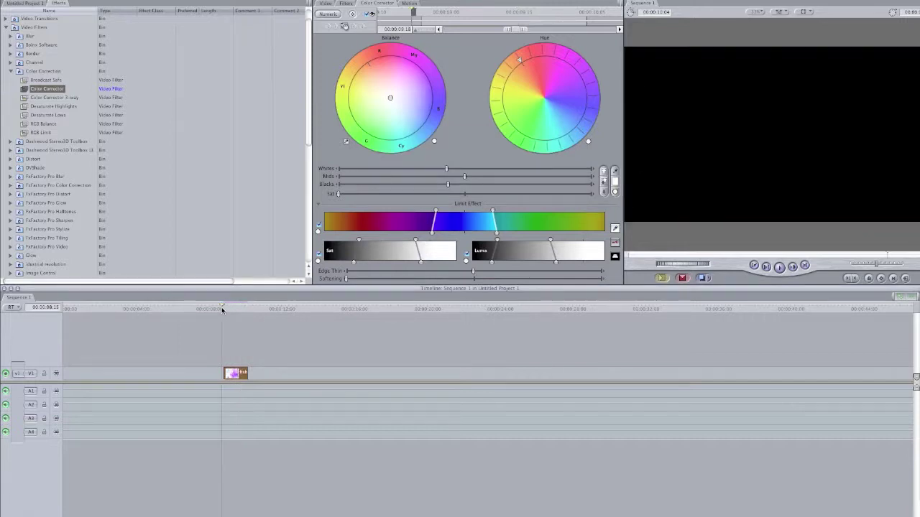
key(space)
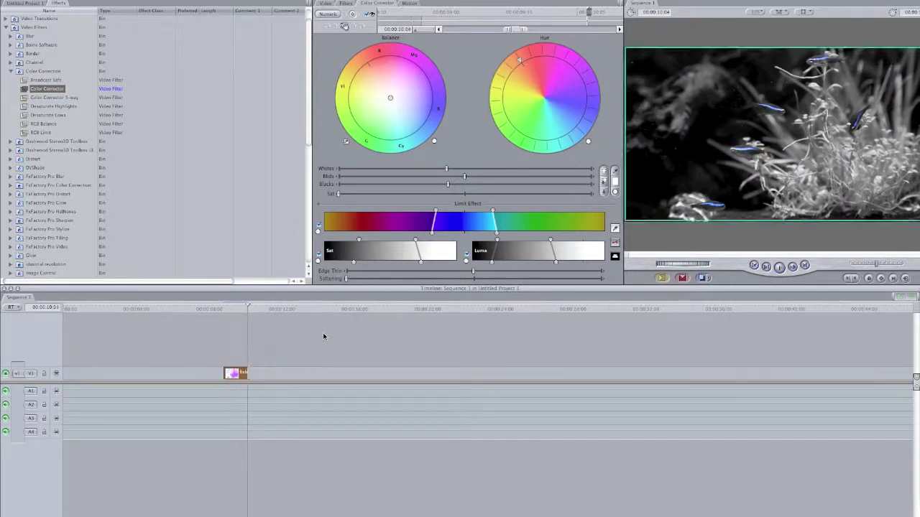
click(216, 311)
key(space)
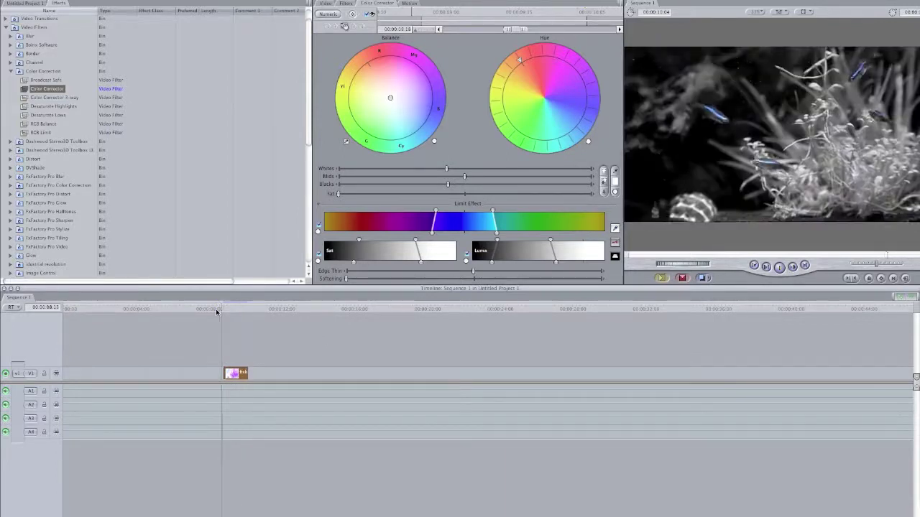